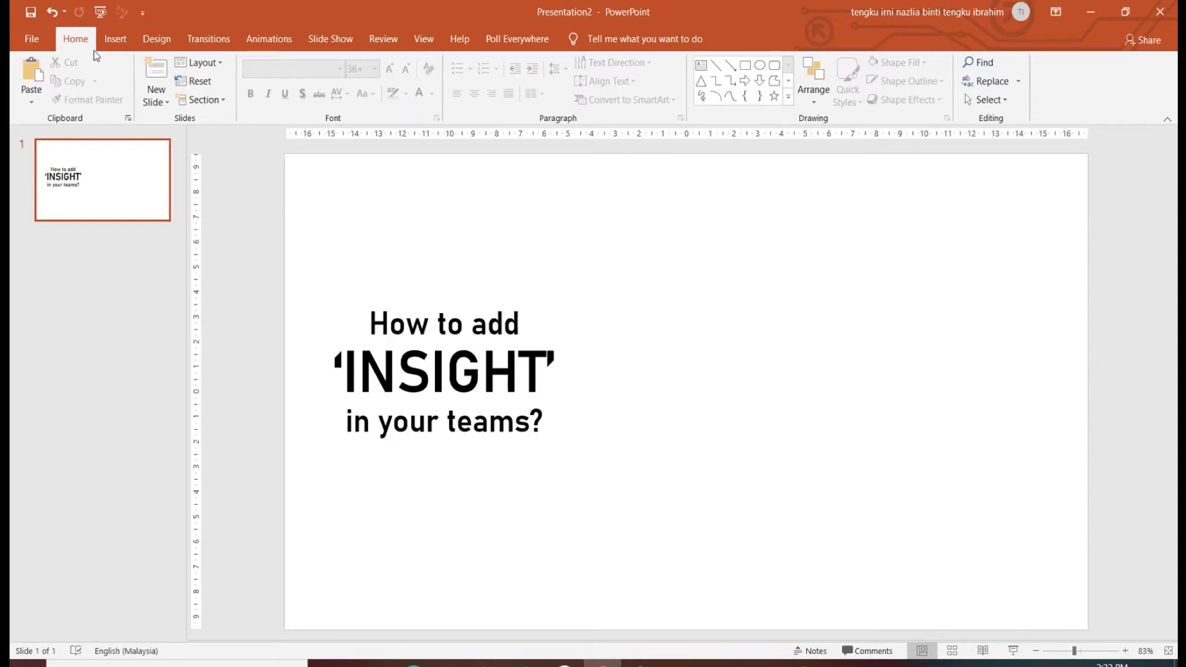
- Launch a new Screen Recording from PowerPoint's Insert tab over the Teams window
click(116, 41)
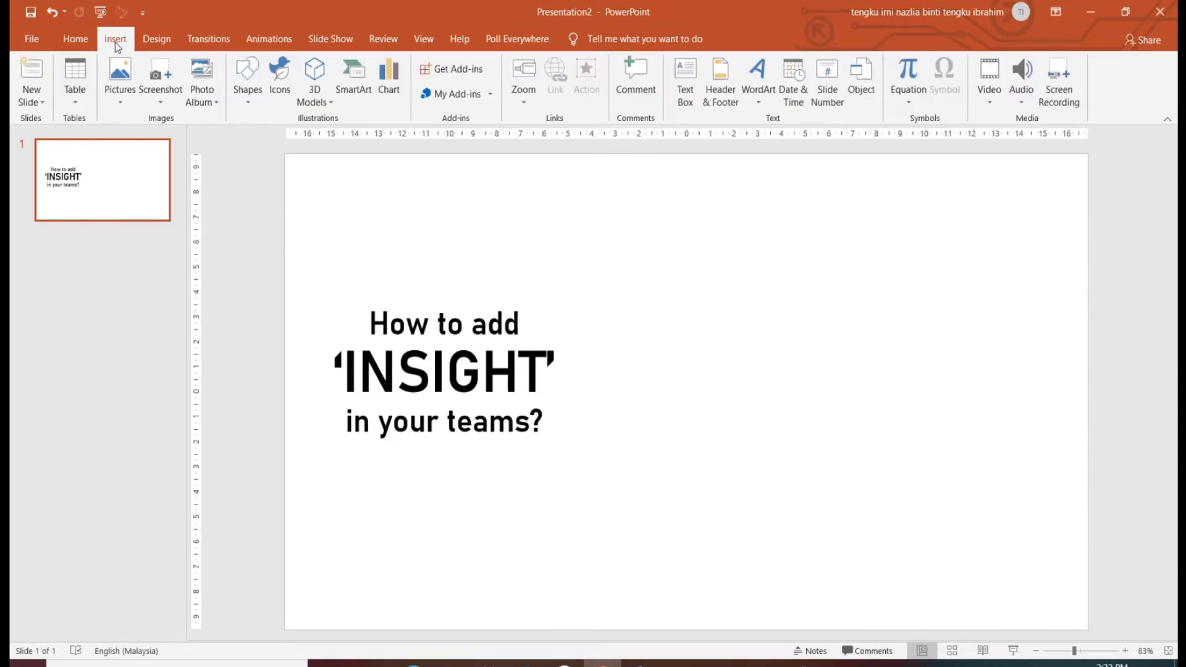
click(1073, 108)
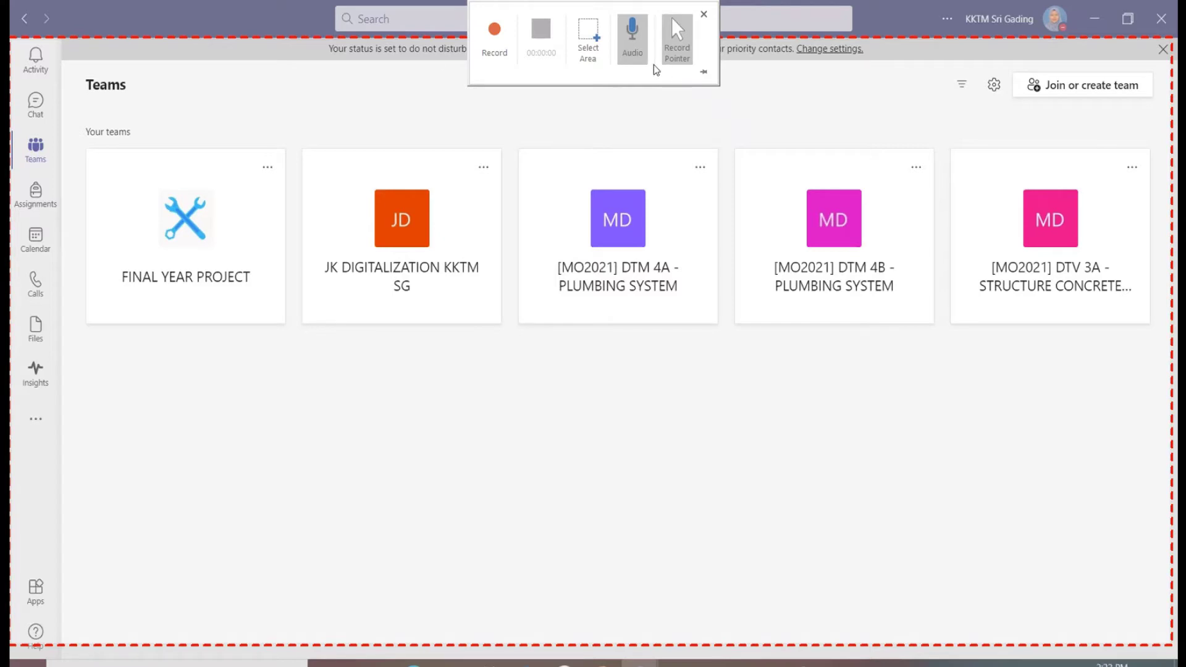
- Toggle the recorder's pointer and audio options, leaving audio turned on
click(677, 62)
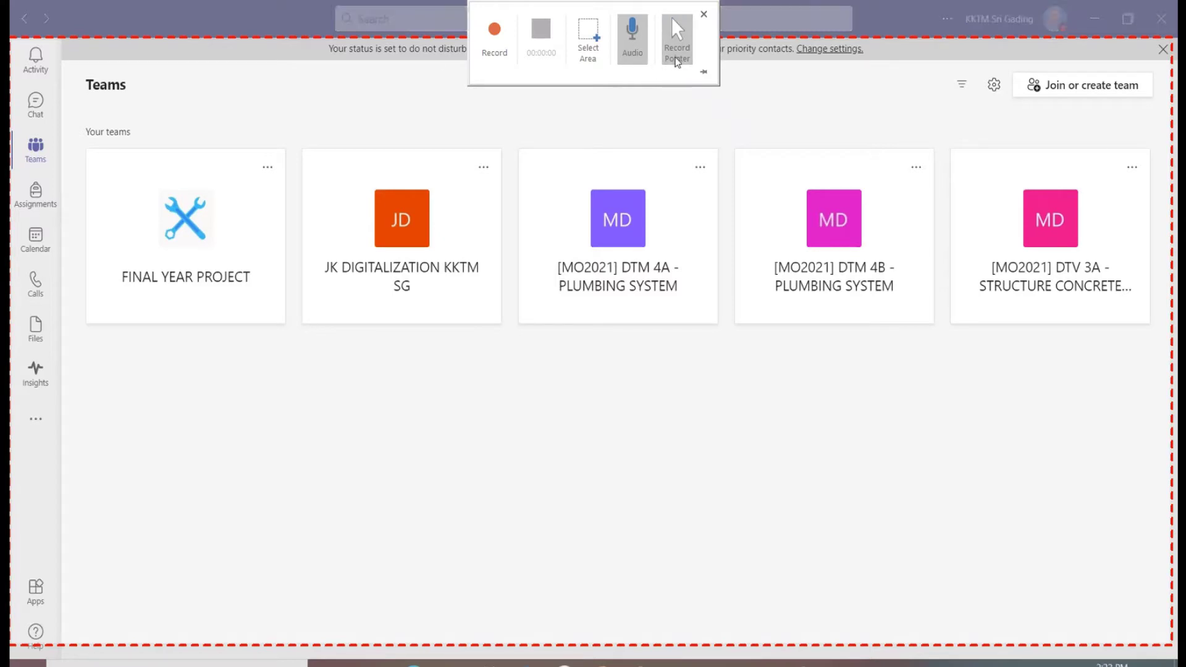
click(679, 108)
click(672, 59)
click(633, 61)
click(640, 60)
- Select the whole Teams window as the capture area and start recording
click(588, 58)
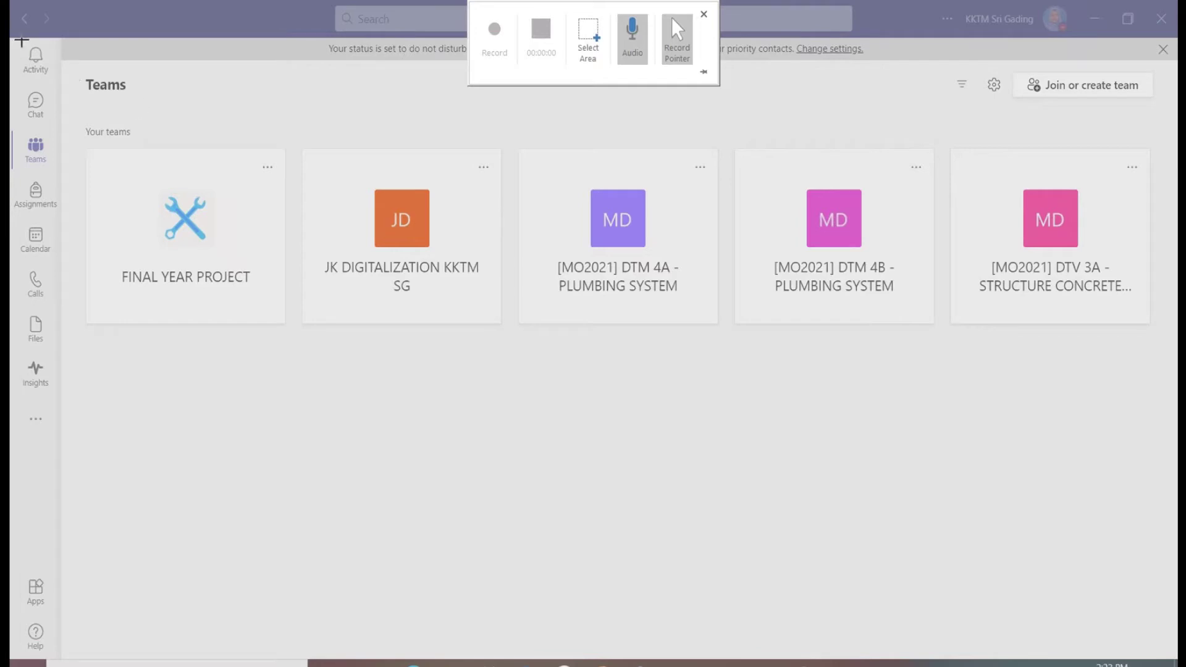
mouse_move(12, 41)
mouse_down()
mouse_move(460, 656)
mouse_move(1172, 653)
mouse_up()
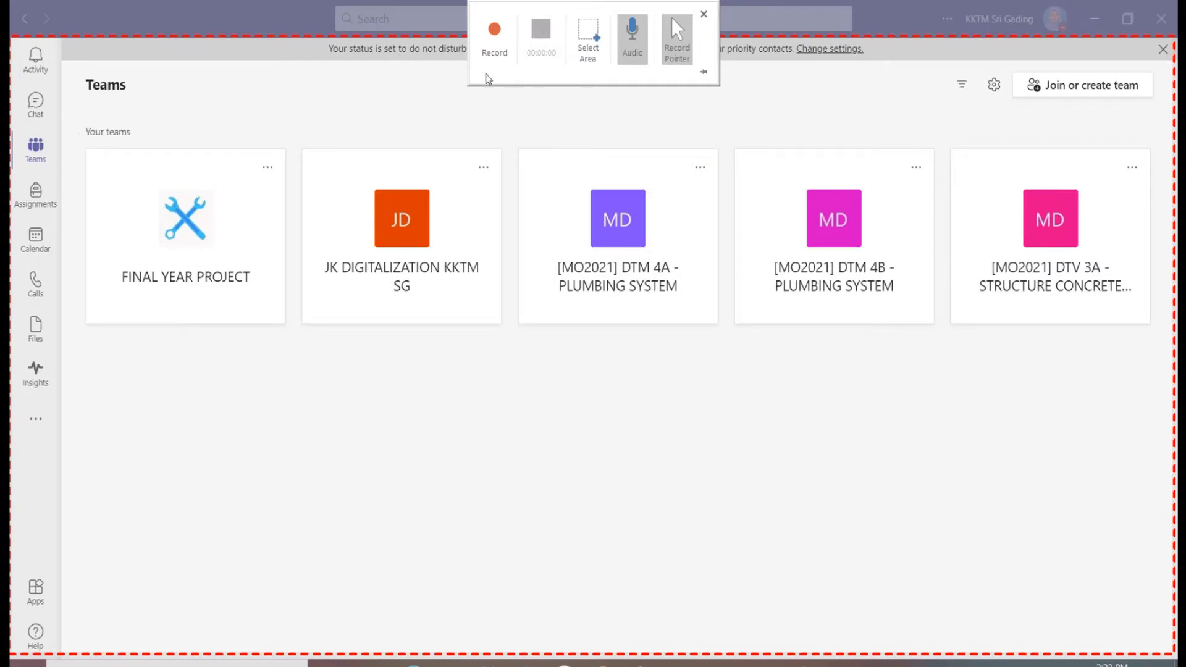
click(493, 40)
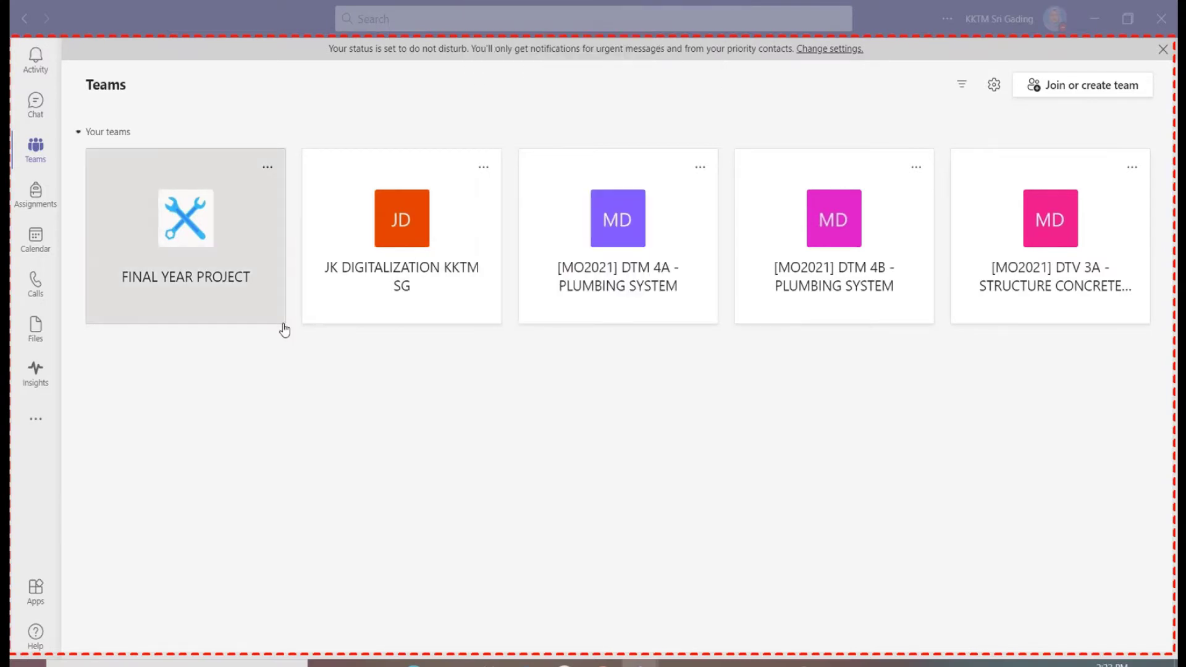
- Visit FINAL YEAR PROJECT briefly, then open the [MO2021] DTM 4A - PLUMBING SYSTEM team
click(283, 323)
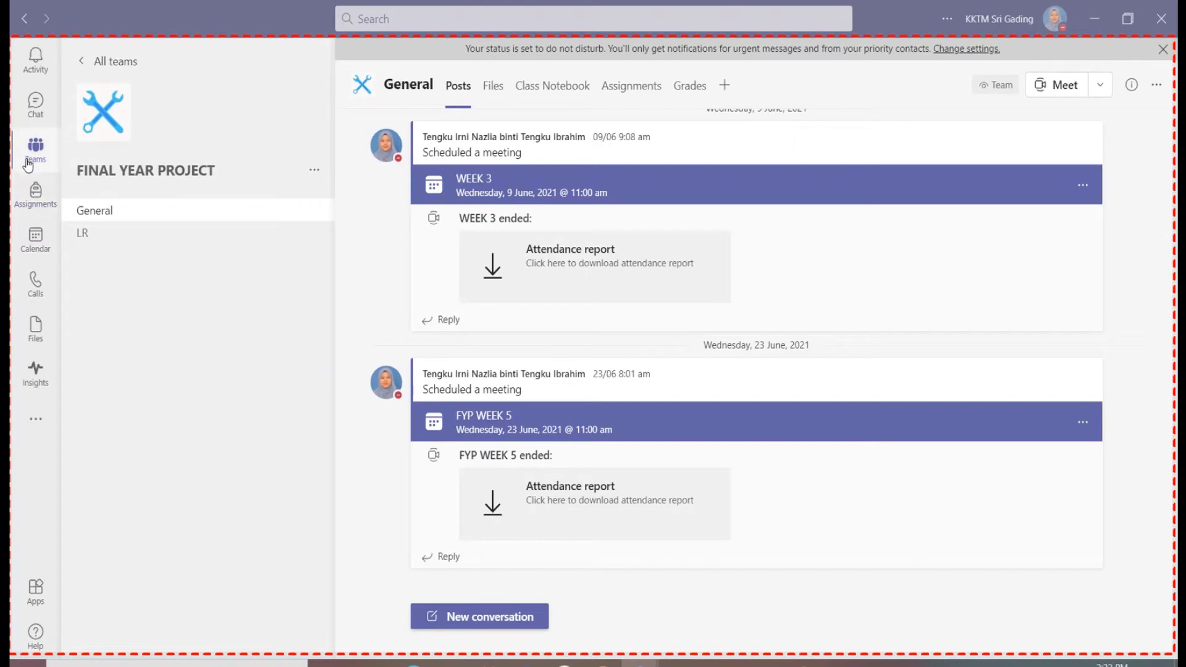
click(28, 162)
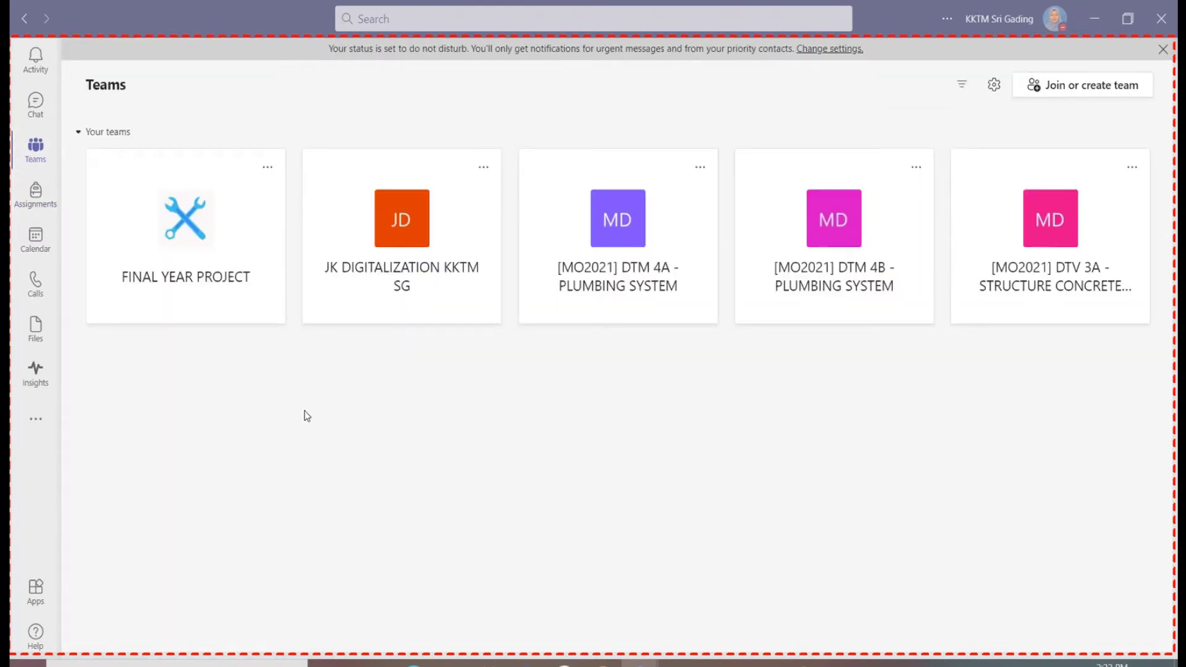
click(633, 302)
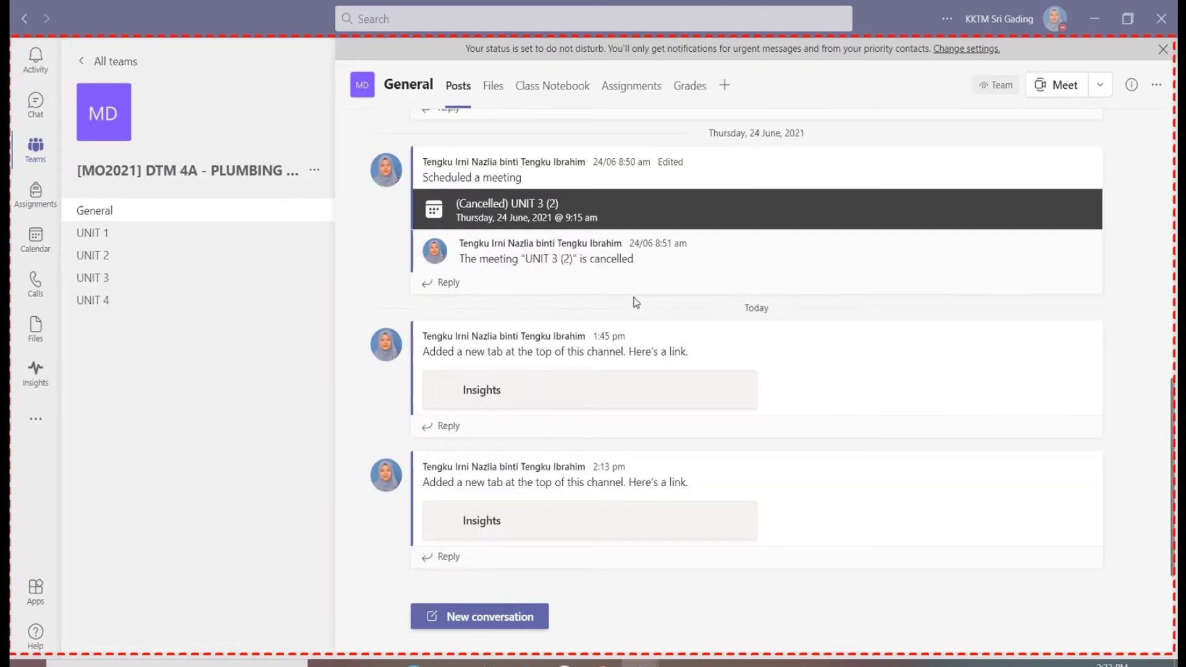
- Search 'insig' in the add-tab dialog, pick Insights and save it as a channel tab
click(725, 87)
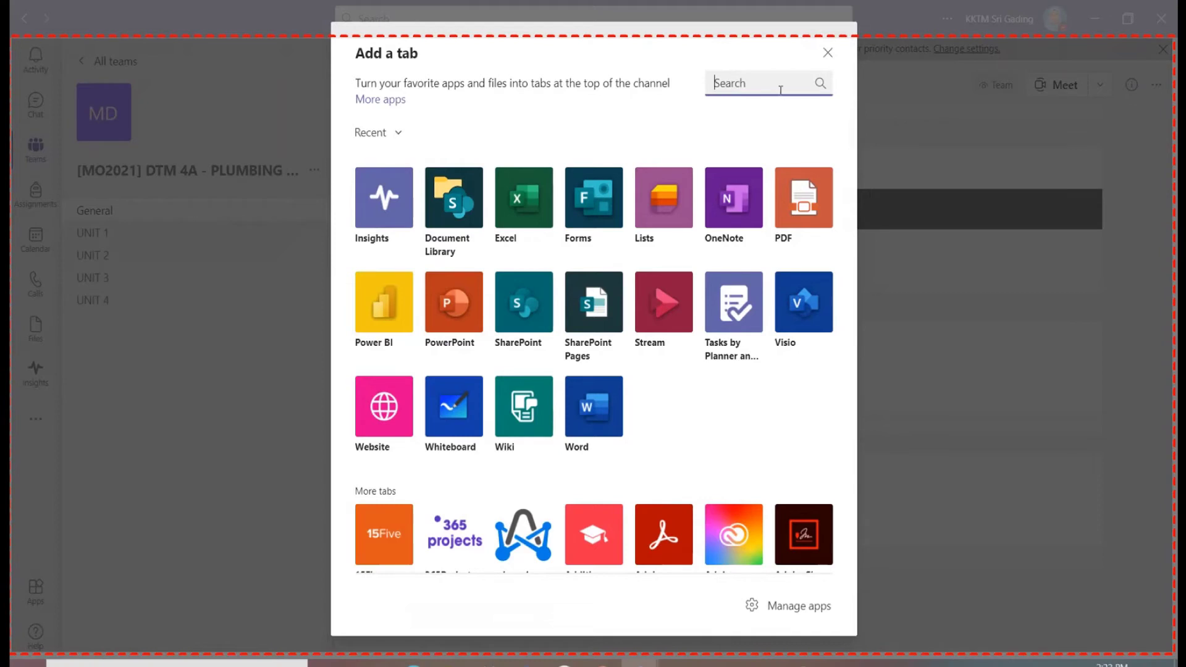
text(insi)
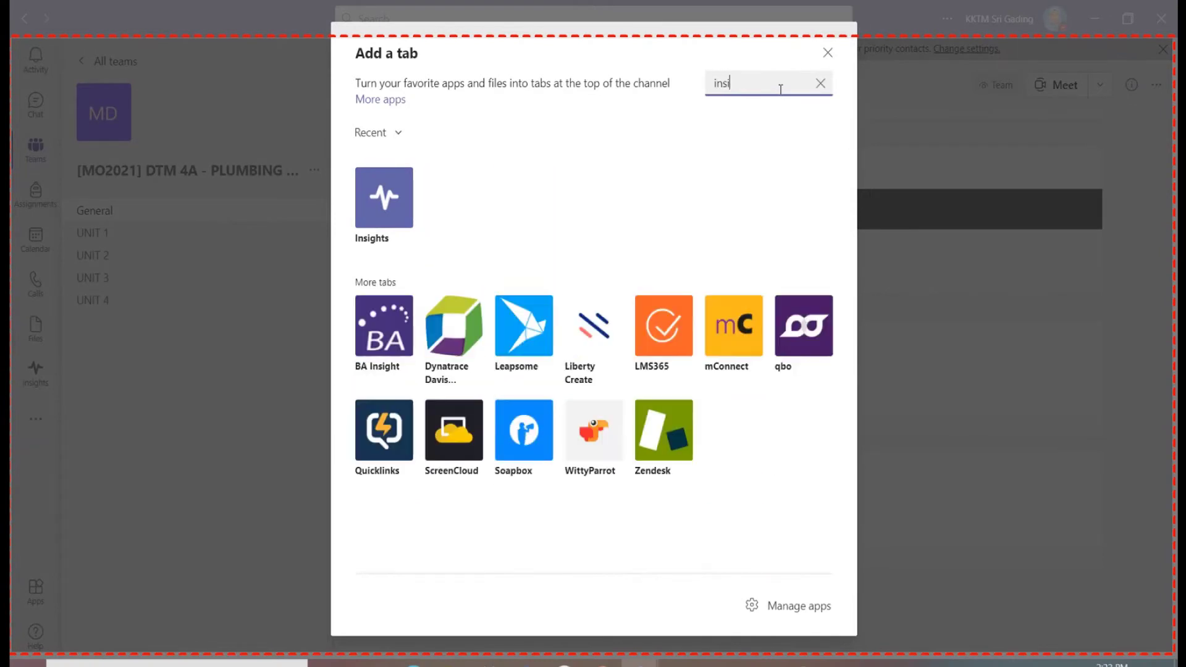
text(g)
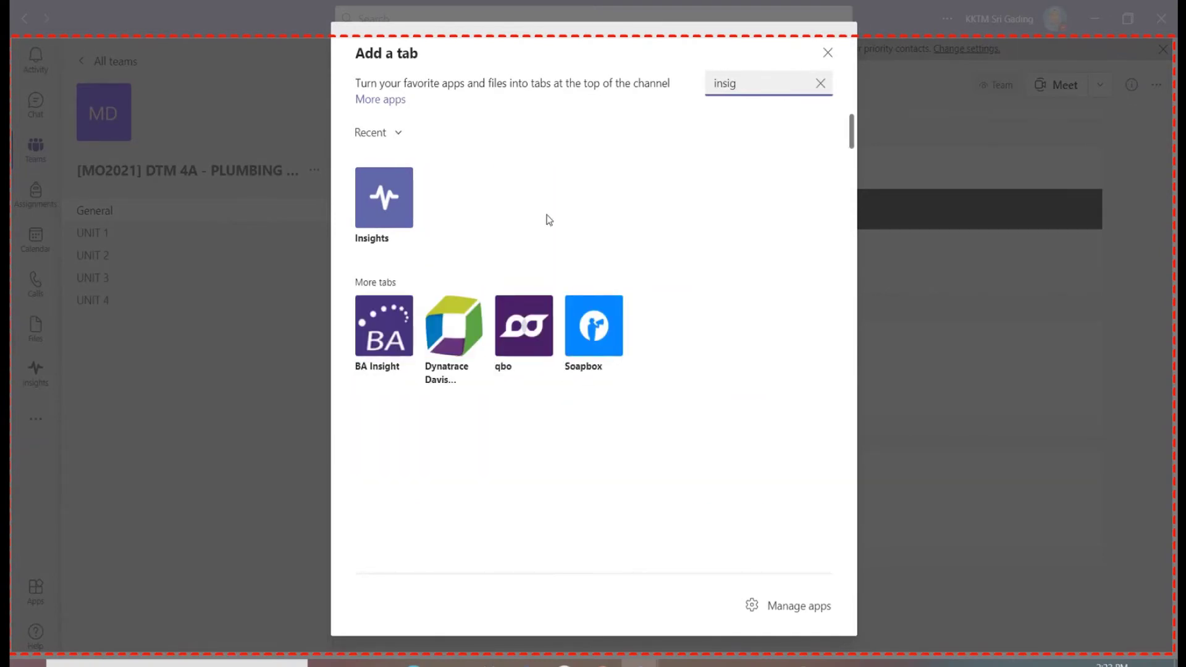
click(390, 202)
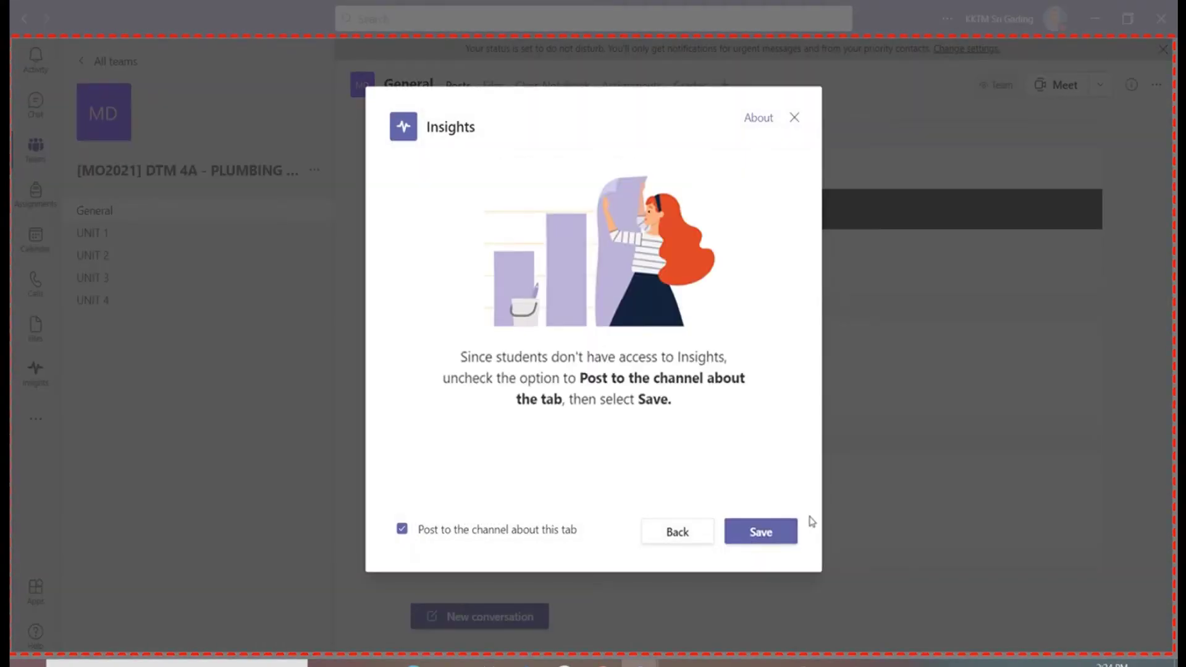
click(791, 542)
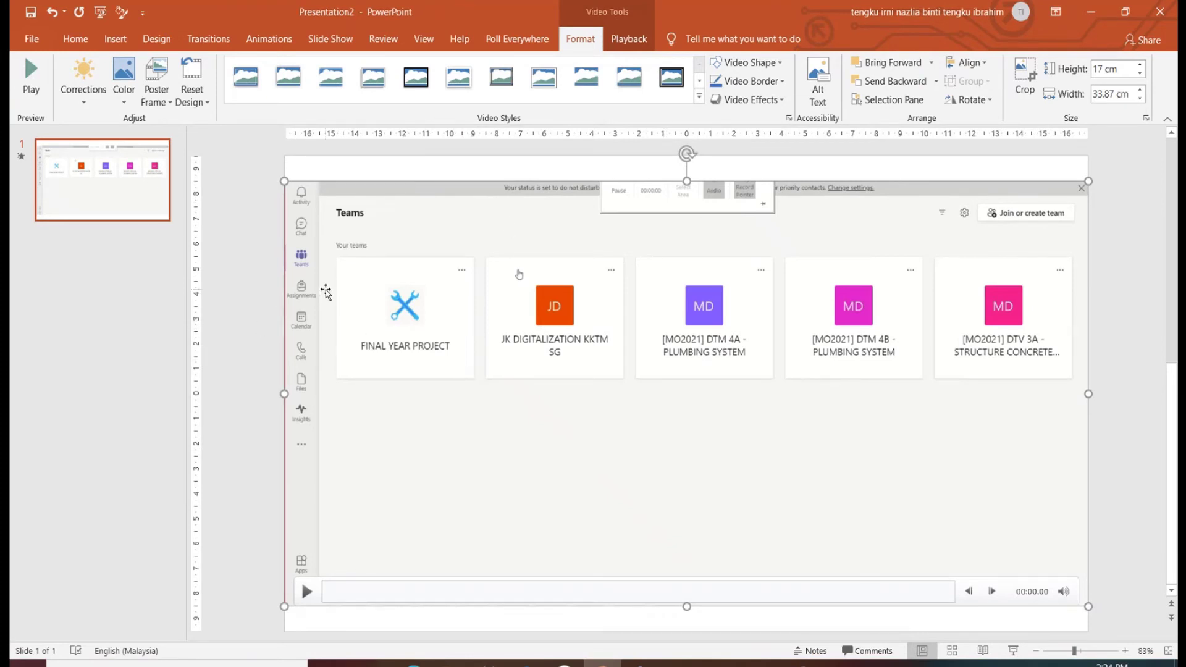
- Resize the inserted video so the slide title is uncovered and the video extends down
click(216, 326)
click(302, 587)
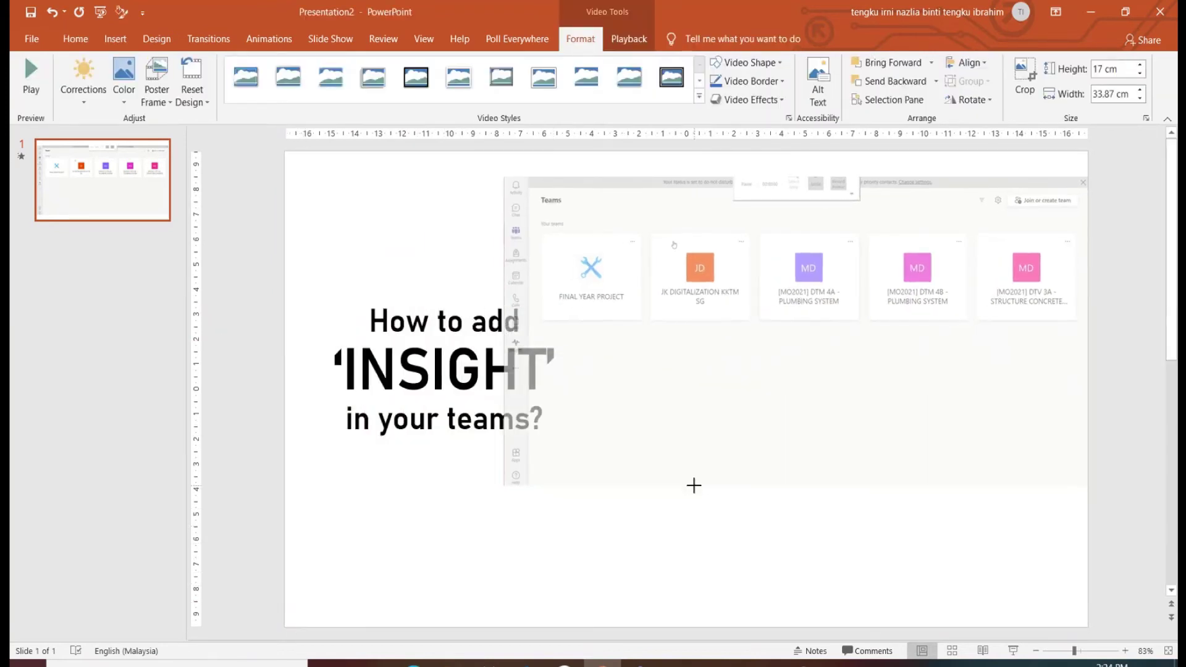
drag(284, 602, 504, 490)
drag(513, 352, 552, 352)
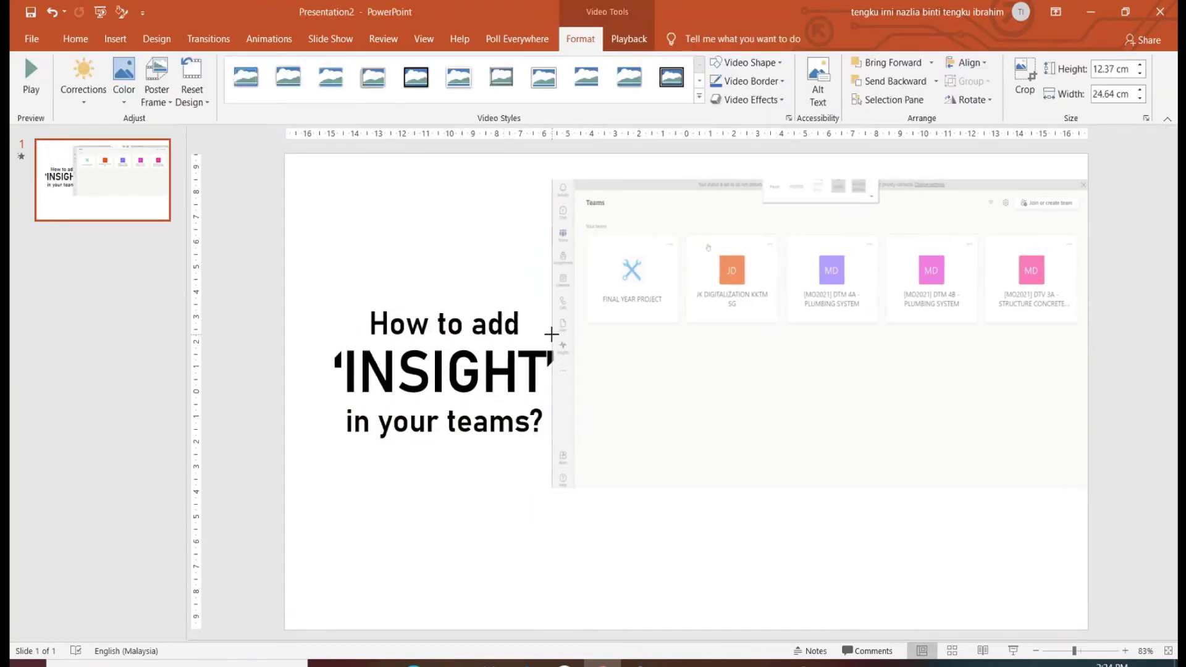
drag(1087, 336, 1076, 336)
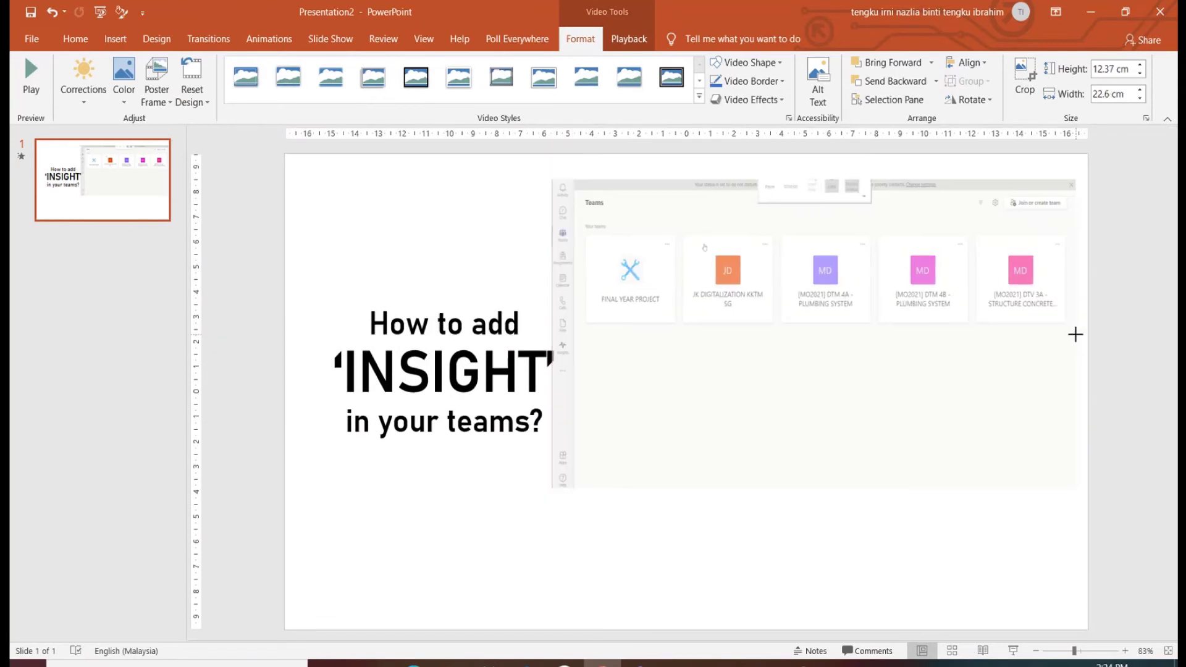
drag(814, 491, 814, 599)
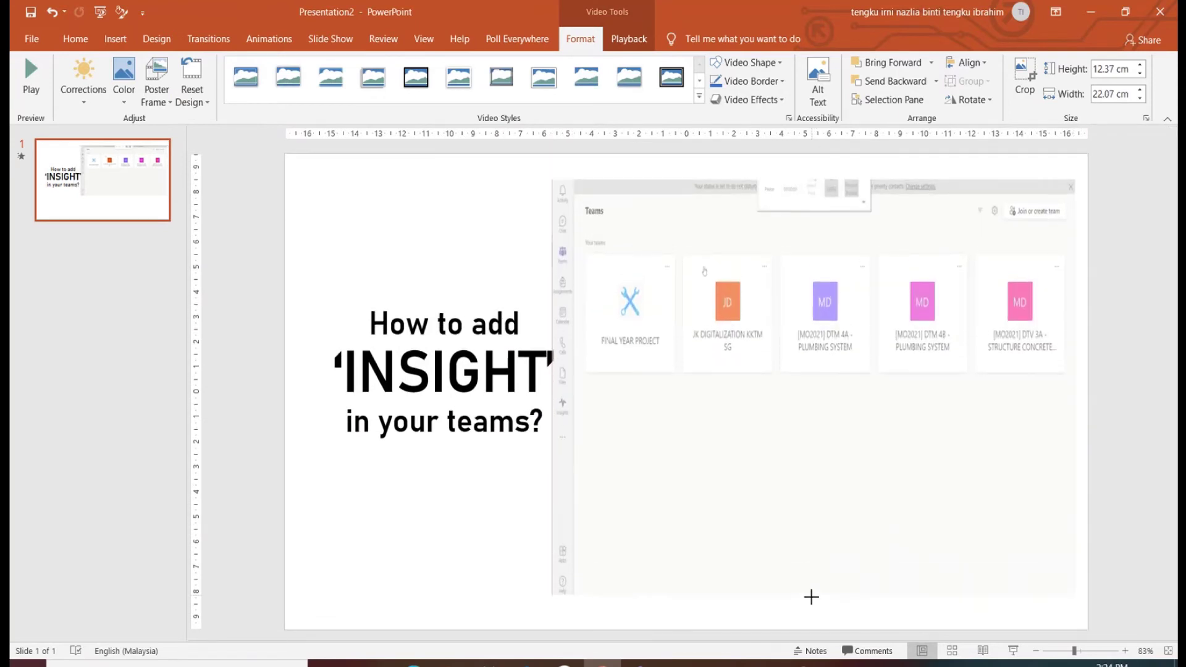
- Reduce the title text to 28 pt and move its box left and up
click(454, 399)
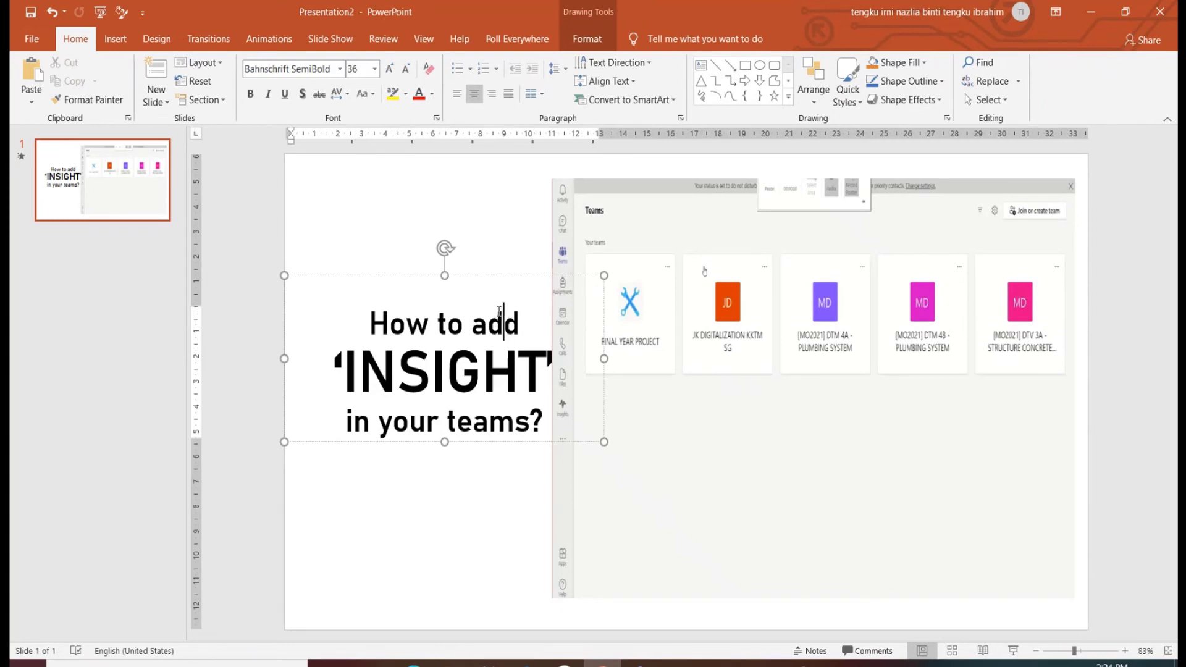
key(ctrl+a)
key(ctrl+shift+comma)
key(ctrl+shift+comma)
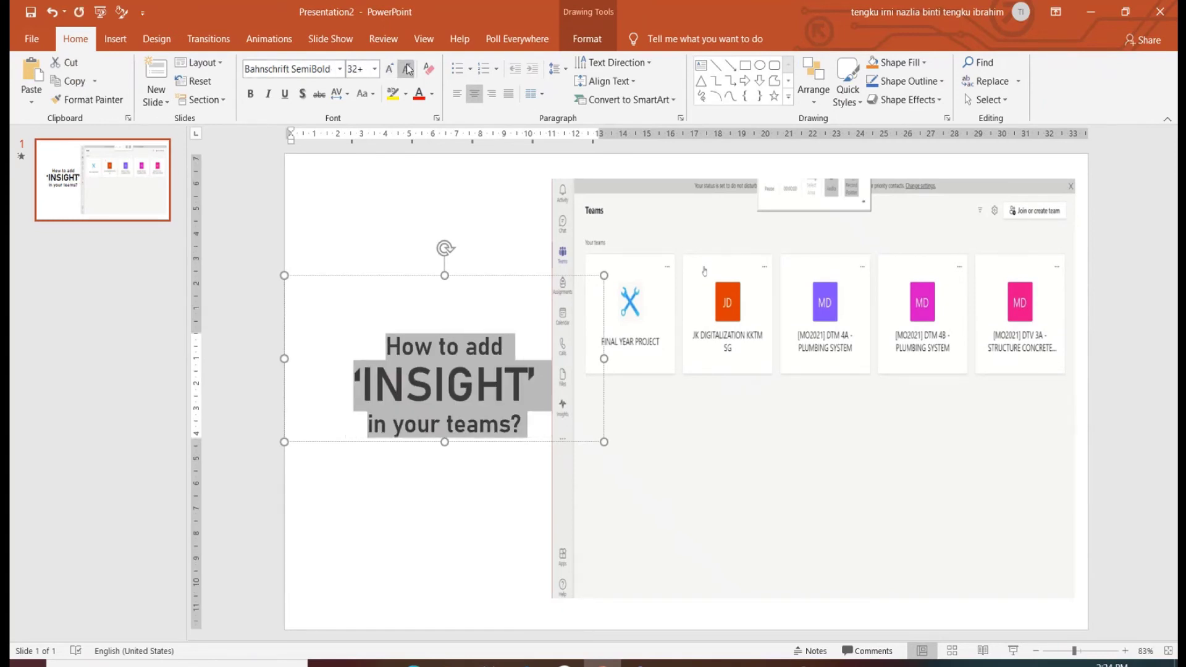
drag(450, 272, 405, 259)
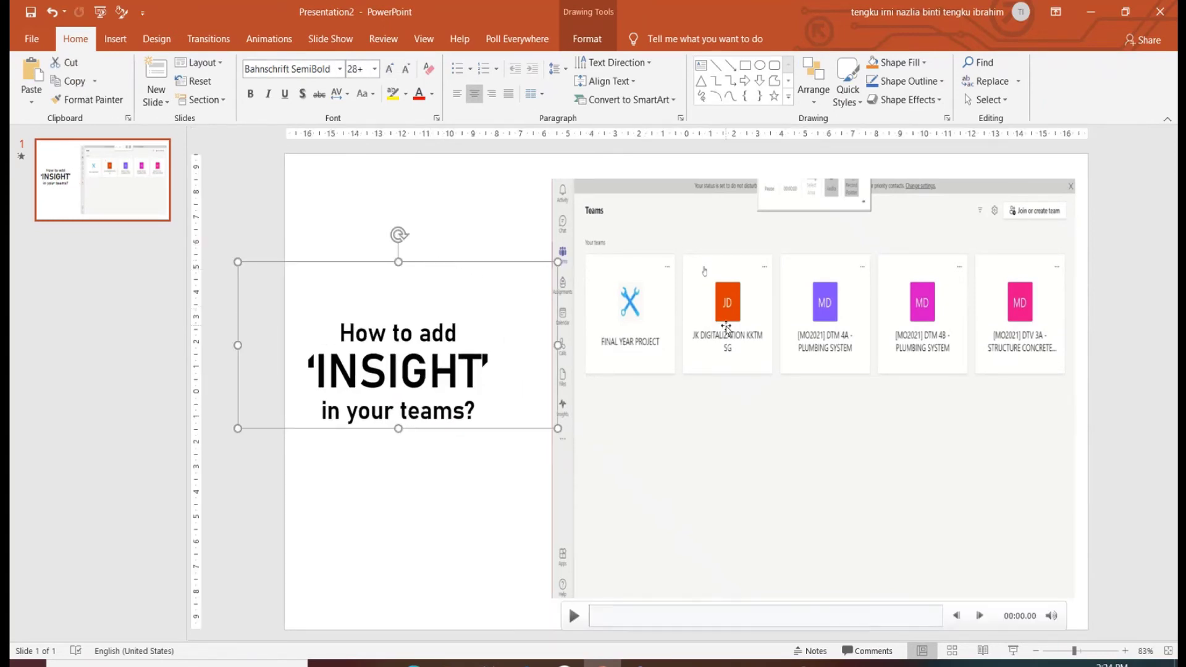
- Widen the video toward the title and nudge it slightly higher
click(561, 384)
drag(552, 390, 497, 389)
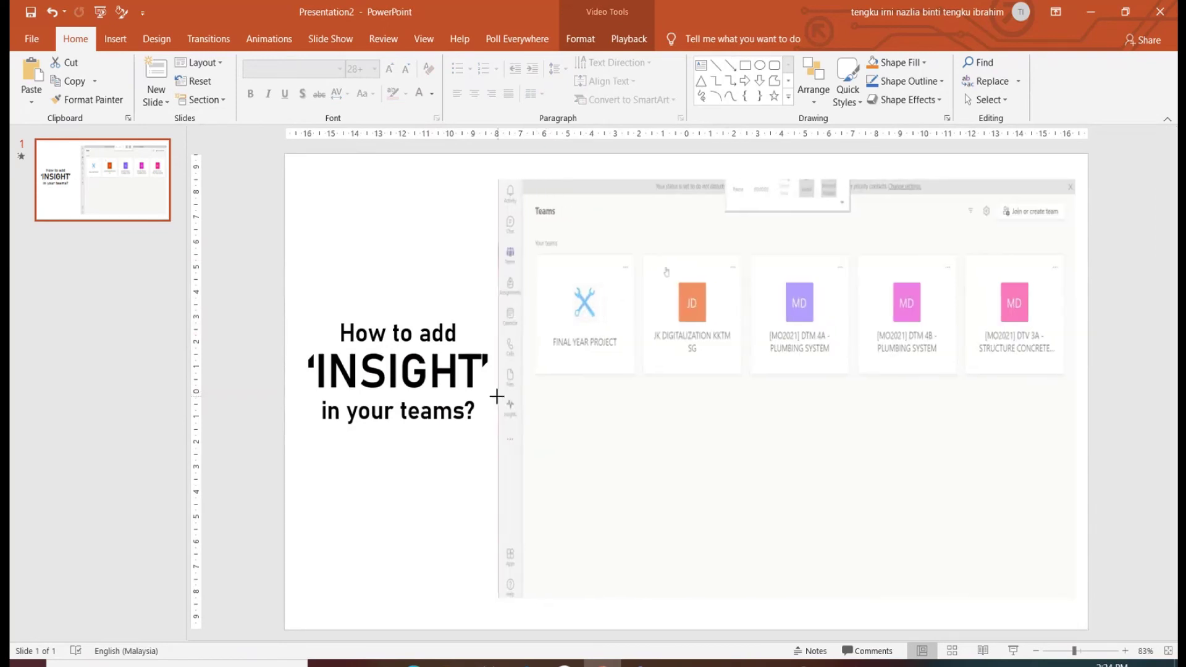
drag(806, 286, 806, 275)
- Play the embedded Teams clip and pause it at about 00:29
click(517, 607)
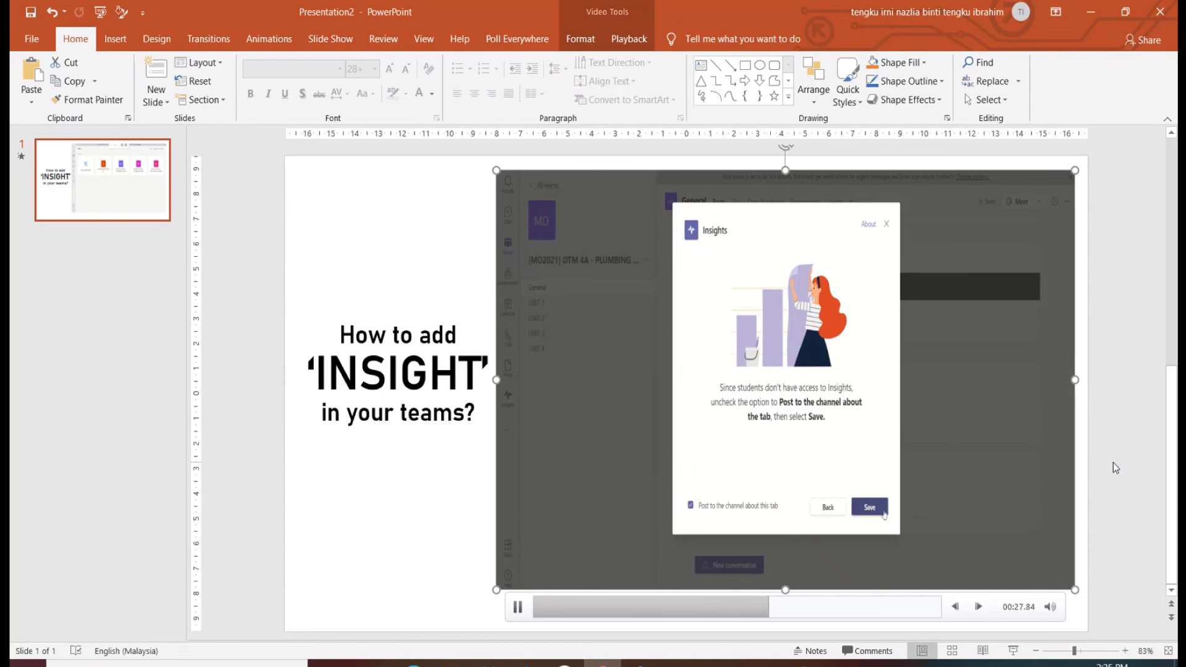
click(519, 609)
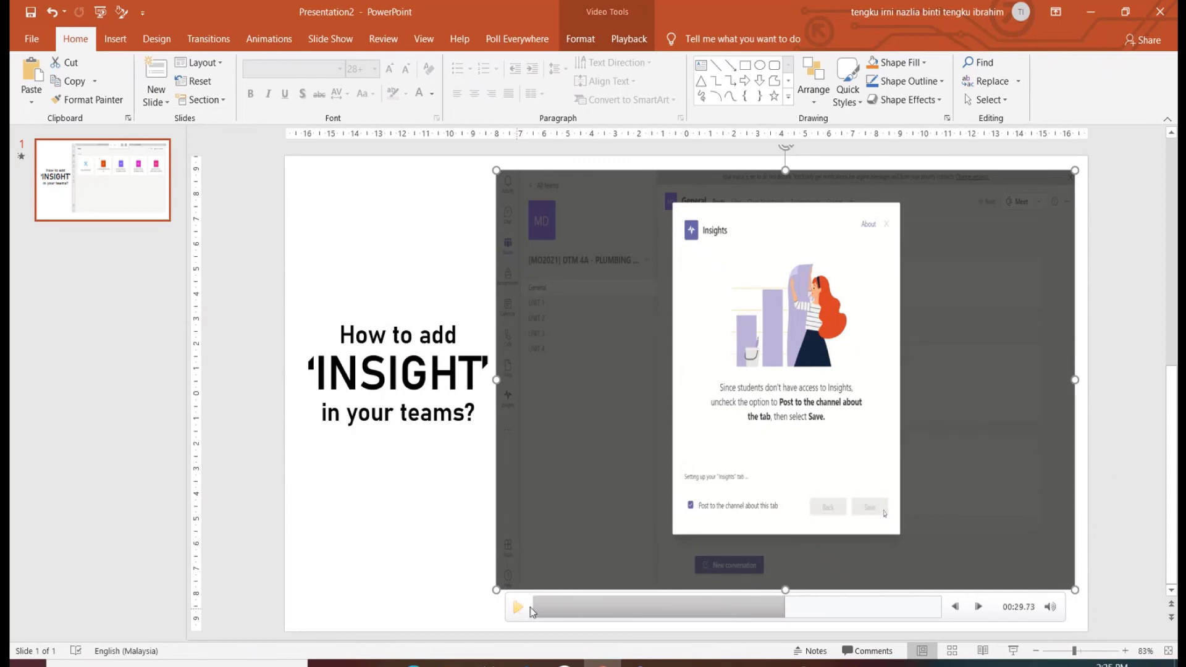